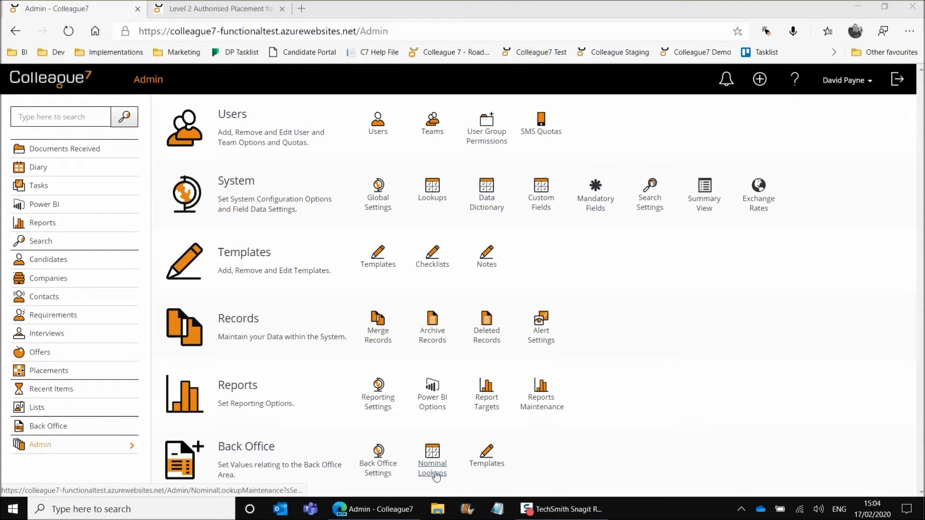
# Examine the basic details of the open contract placement, including its placed-by, resourced-by, owned company and department fields
pyautogui.click(233, 10)
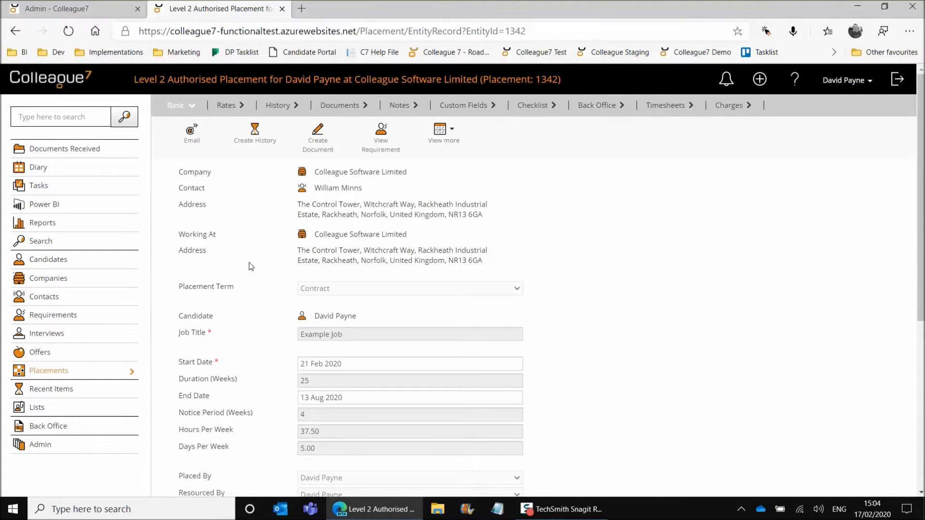
pyautogui.scroll(-4, 251, 270)
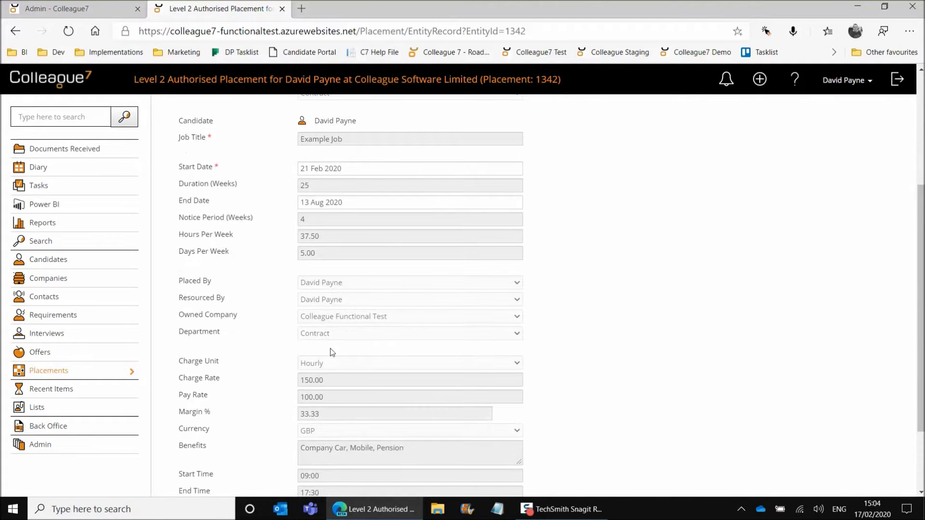
pyautogui.scroll(4, 236, 212)
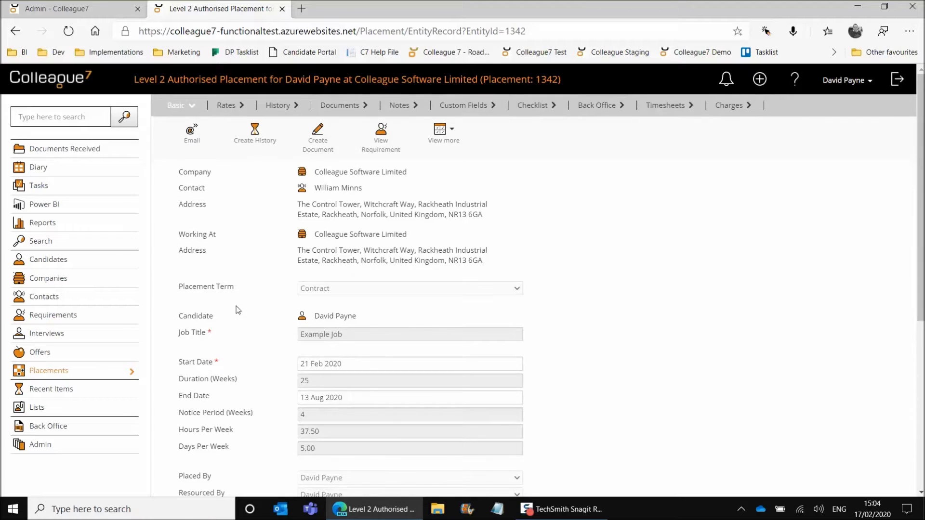
pyautogui.scroll(-3, 202, 186)
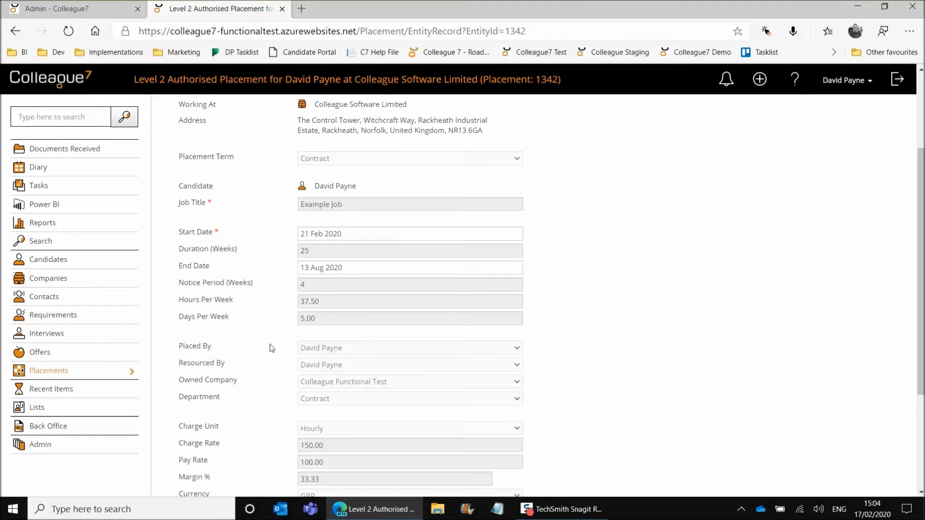
pyautogui.scroll(3, 310, 343)
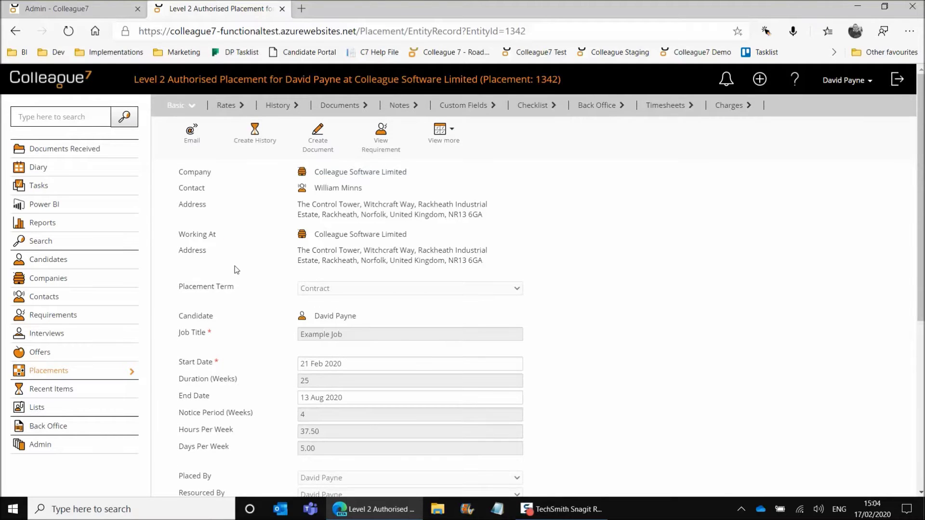
# Start a new lookup in the back office Nominal Lookups with the lookup code Department - Contract
pyautogui.click(77, 11)
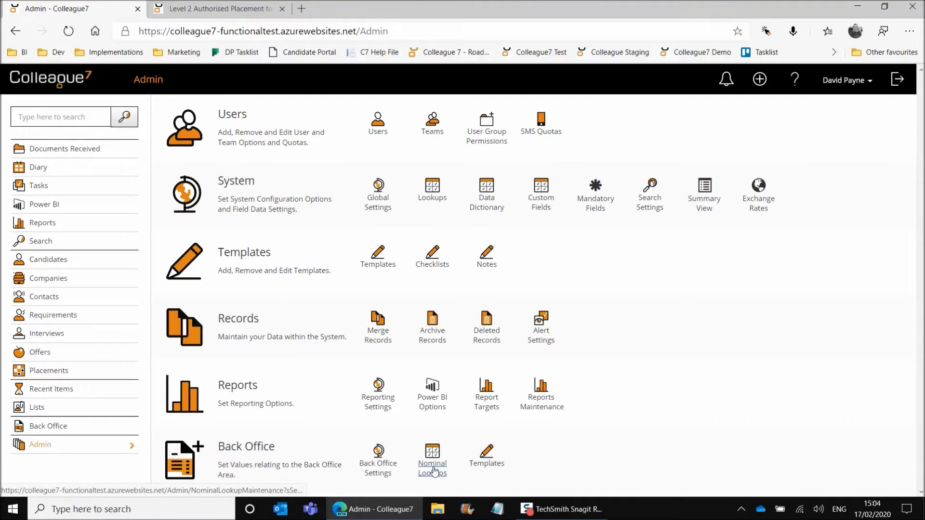
pyautogui.click(434, 470)
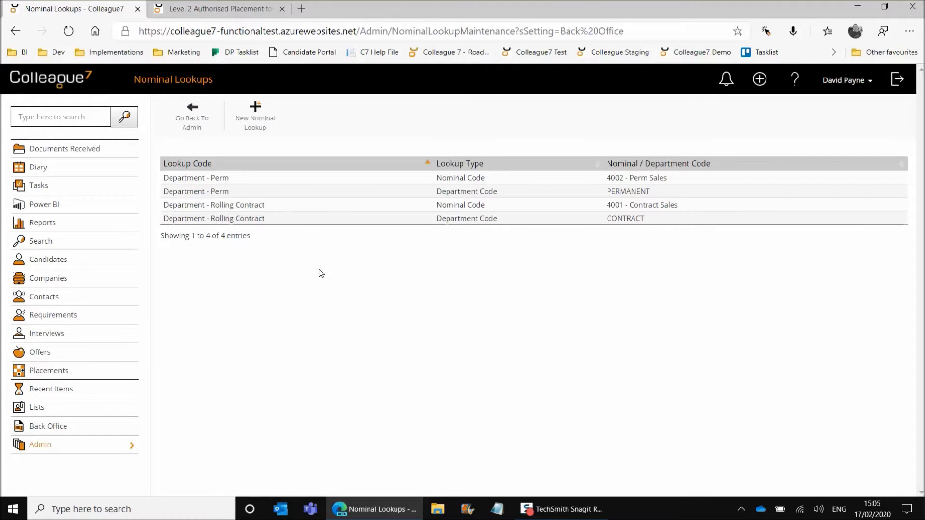
pyautogui.click(256, 124)
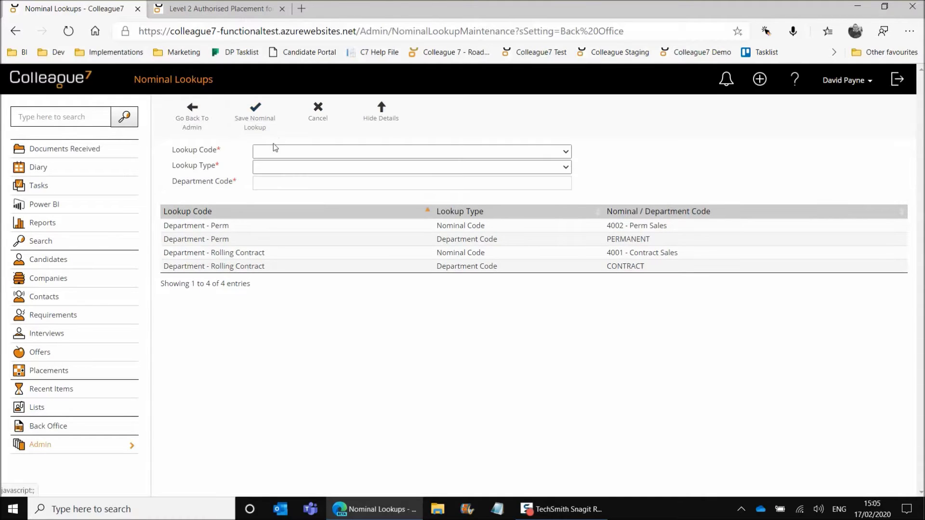
pyautogui.click(271, 152)
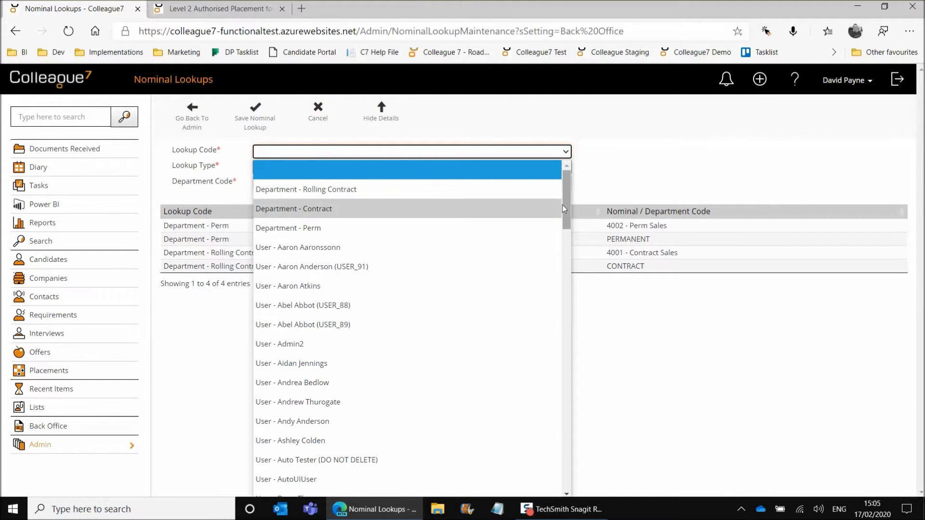
pyautogui.moveTo(564, 214); pyautogui.dragTo(541, 490)
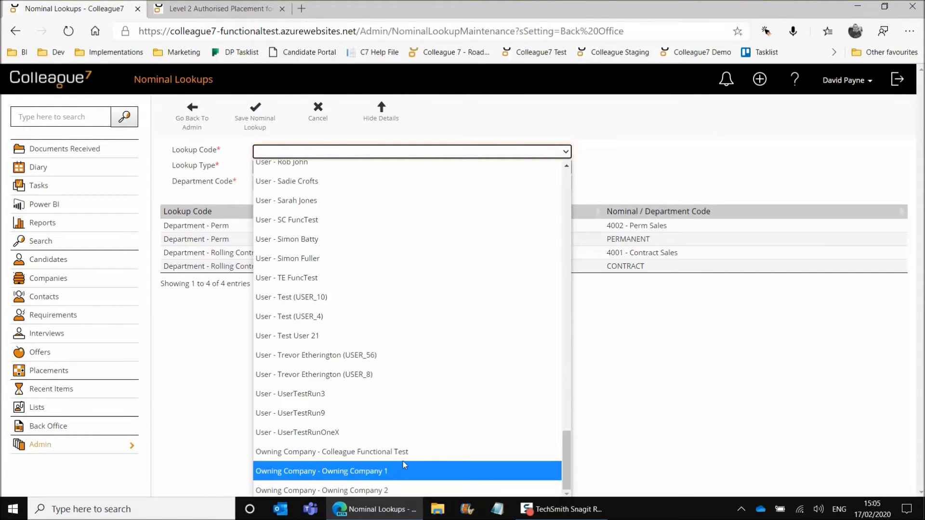
pyautogui.moveTo(567, 464); pyautogui.dragTo(538, 179)
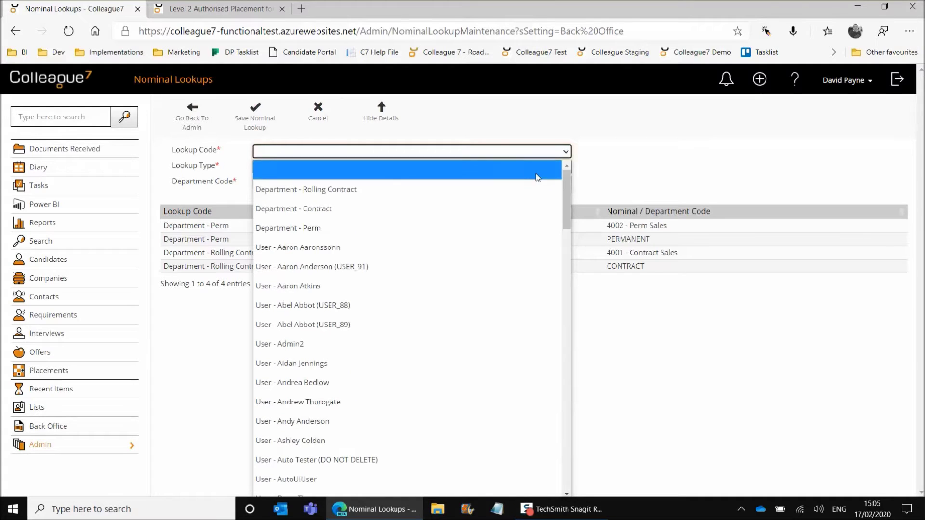
pyautogui.click(315, 210)
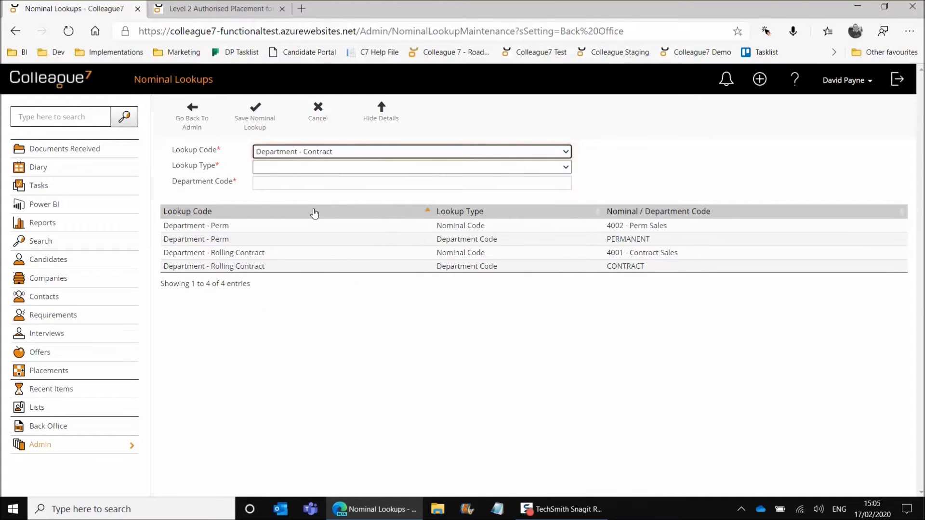
# Set the lookup type to Nominal Code with nominal code 4001 - Contract Sales and save the lookup
pyautogui.click(284, 168)
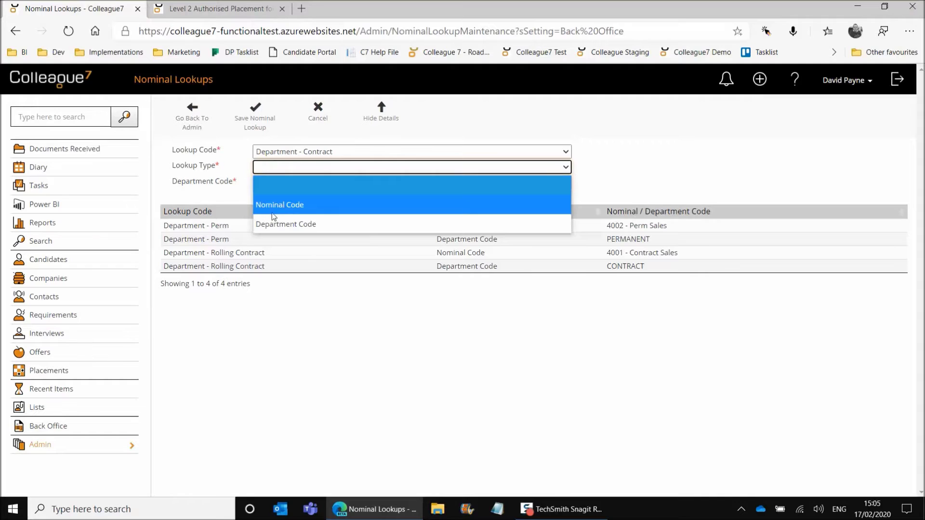
pyautogui.click(278, 207)
pyautogui.click(281, 183)
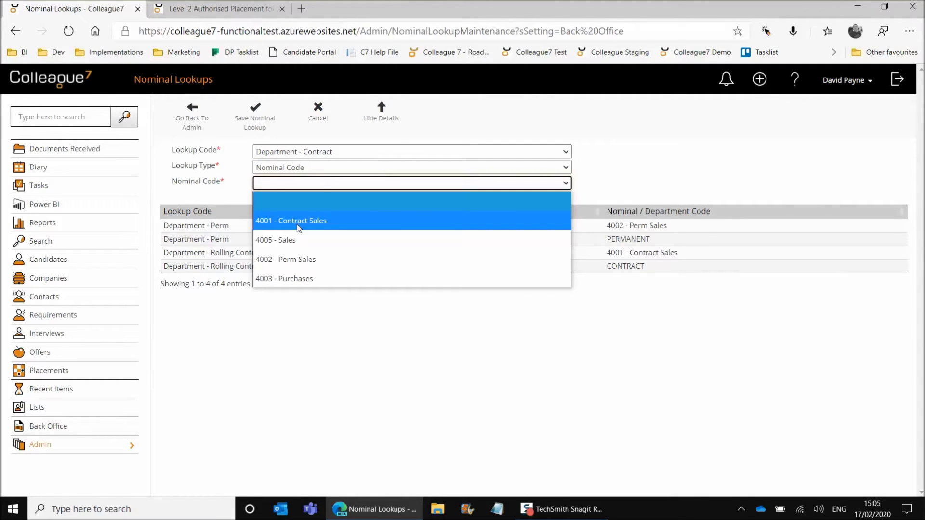
pyautogui.click(297, 223)
pyautogui.click(254, 118)
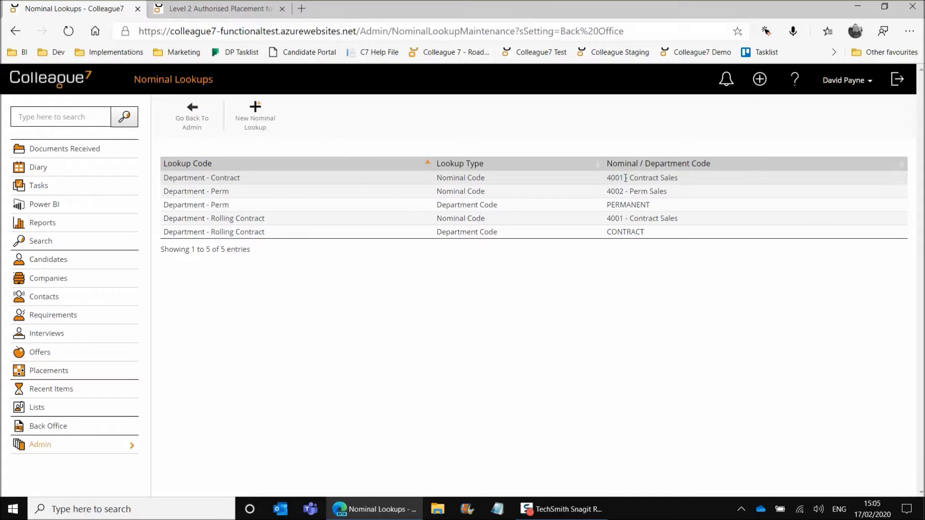
# Add and save another nominal lookup for Department - Contract with lookup type Department Code and department code CONTRACT
pyautogui.click(258, 125)
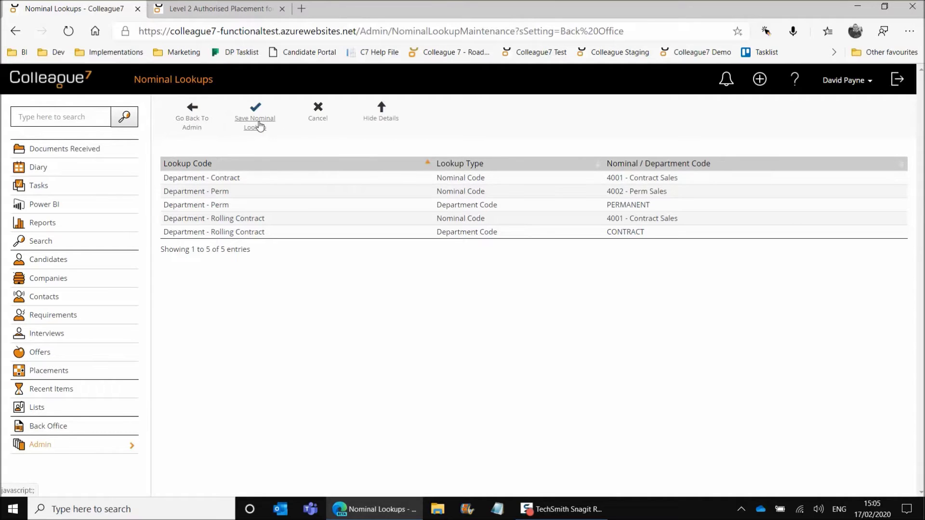
pyautogui.click(290, 151)
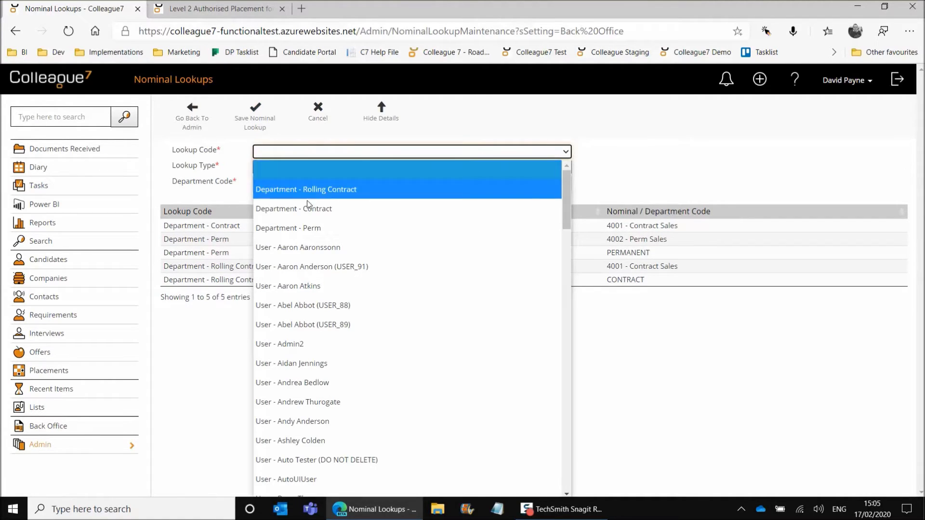
pyautogui.click(327, 211)
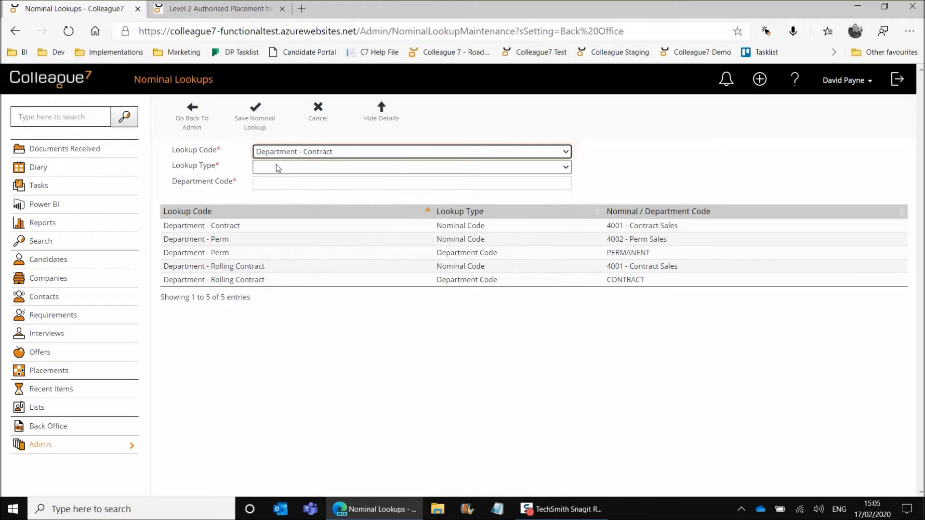
pyautogui.click(280, 169)
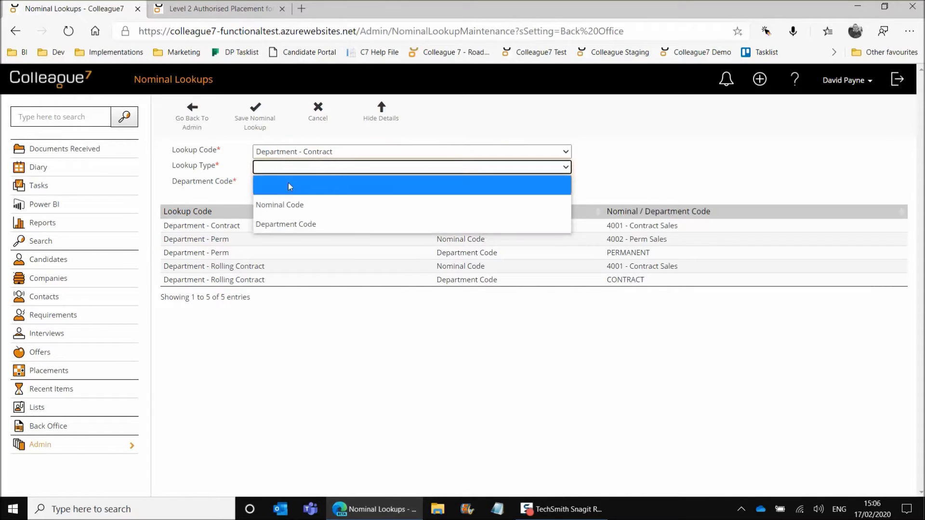
pyautogui.click(289, 223)
pyautogui.click(271, 185)
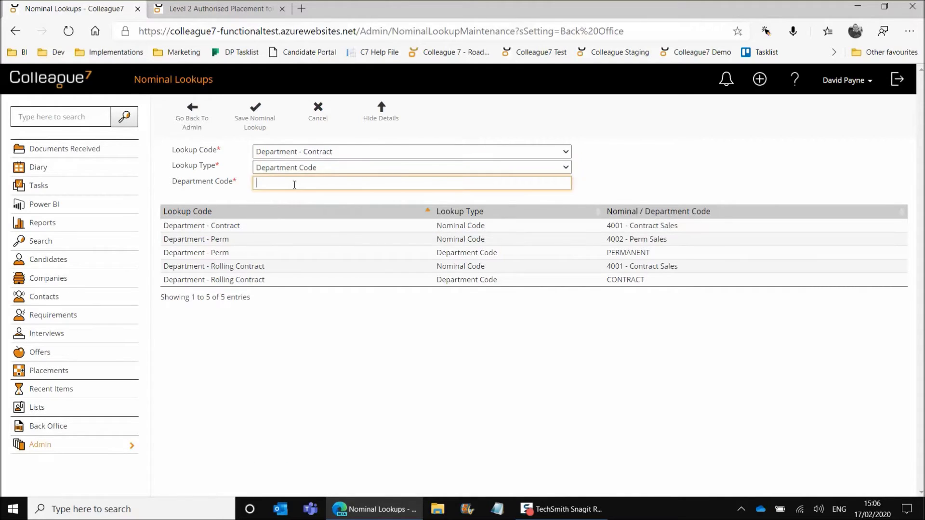
pyautogui.write('CONTRACT1235')
pyautogui.press('BackSpace')
pyautogui.press('BackSpace')
pyautogui.click(242, 192)
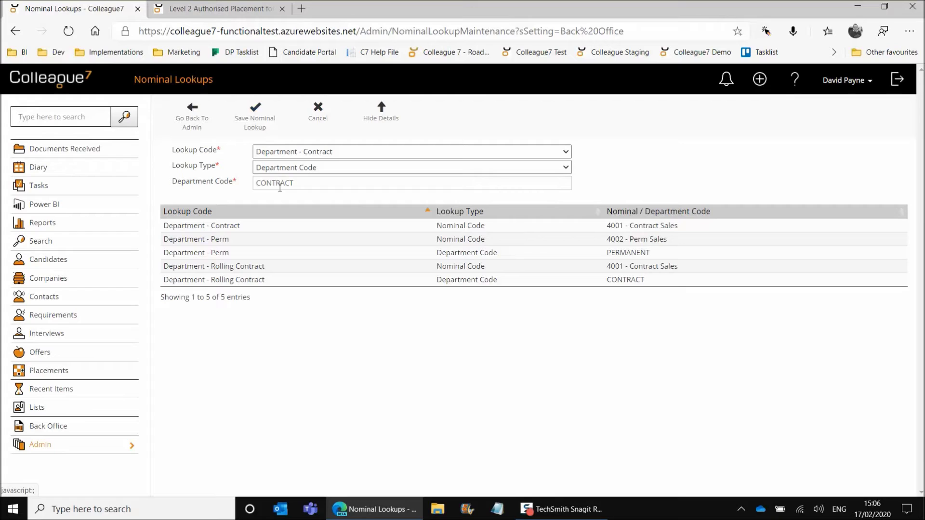
pyautogui.click(257, 121)
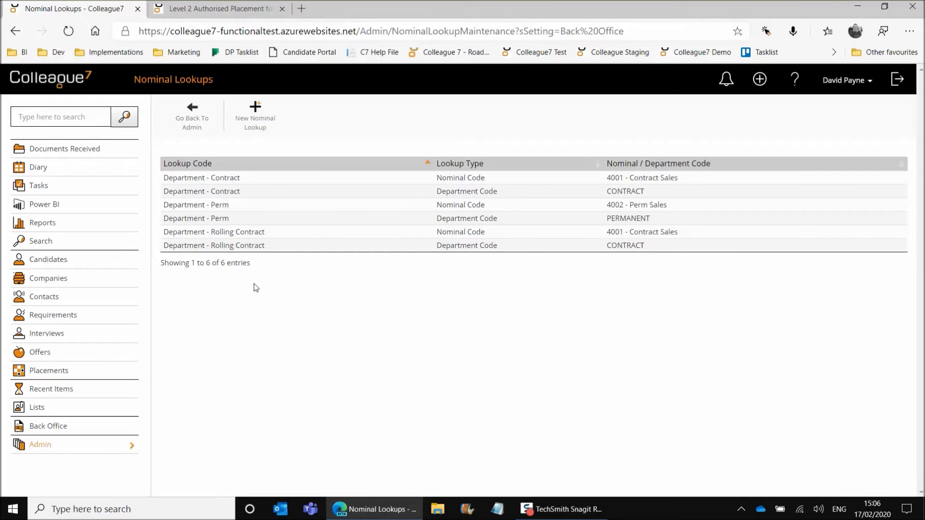
# Examine the PL and SL nominals of the placement's Hotel charge against the nominal lookups, closing the charge without saving
pyautogui.click(228, 13)
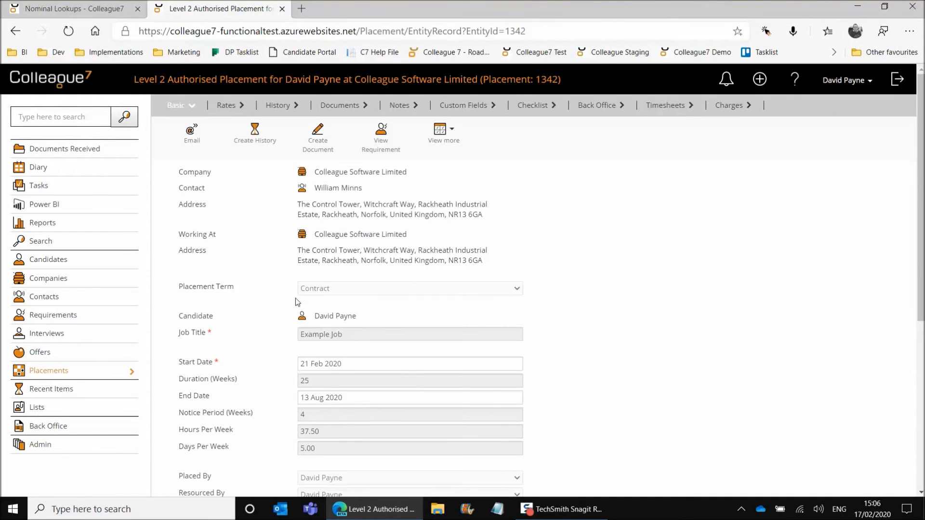
pyautogui.click(732, 107)
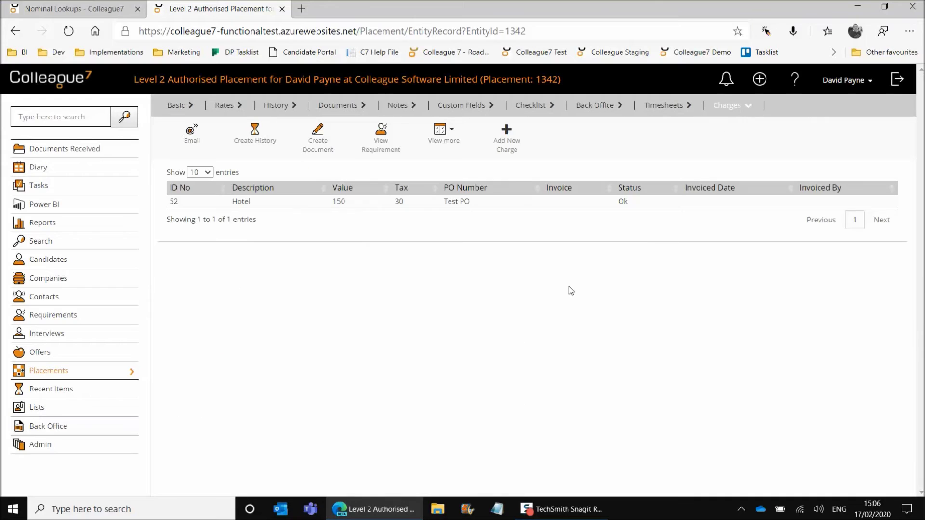
pyautogui.click(507, 202)
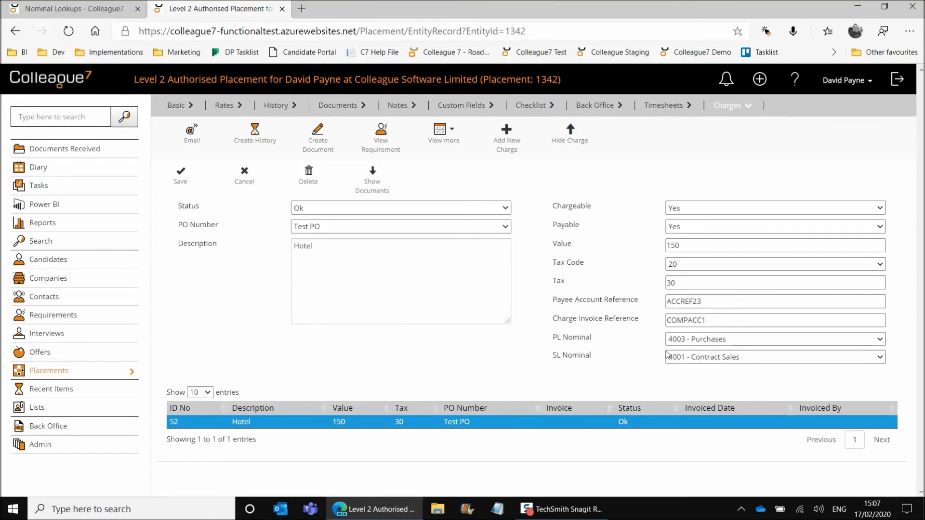
pyautogui.click(101, 5)
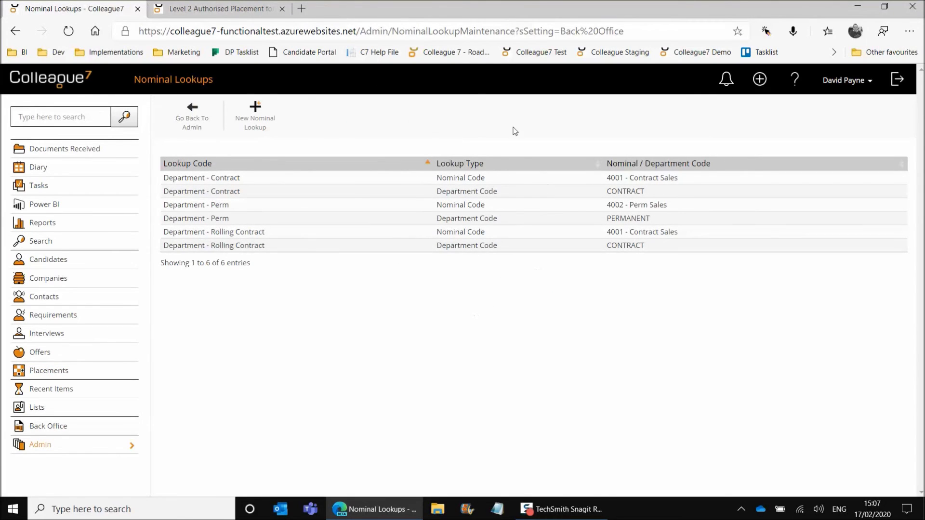
pyautogui.click(203, 9)
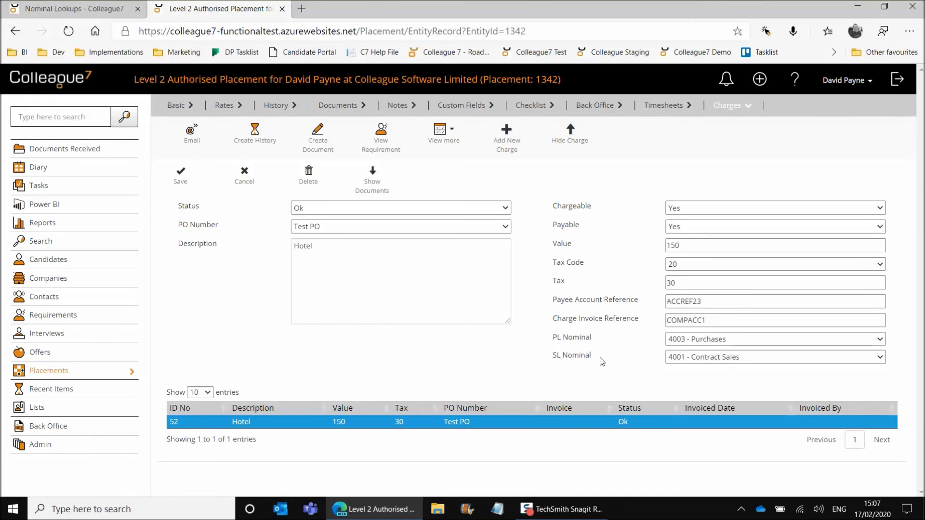
pyautogui.click(244, 176)
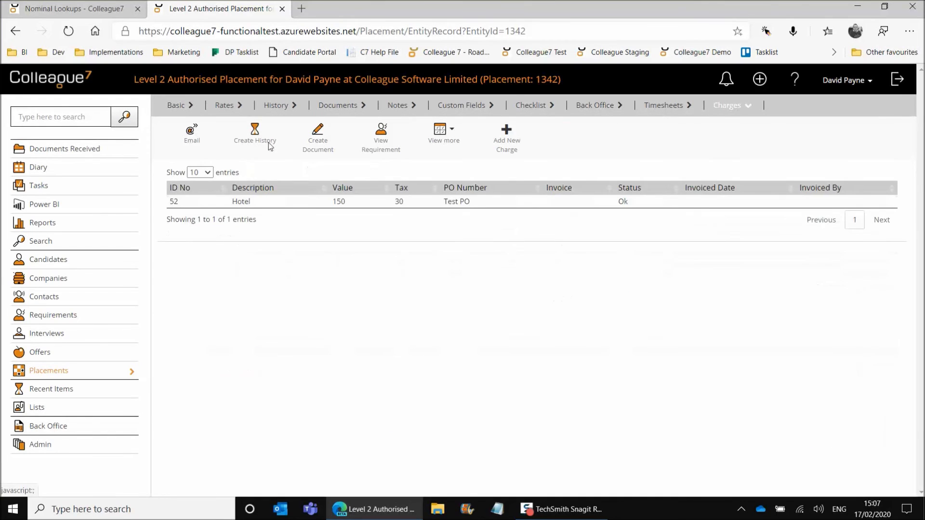
pyautogui.click(77, 8)
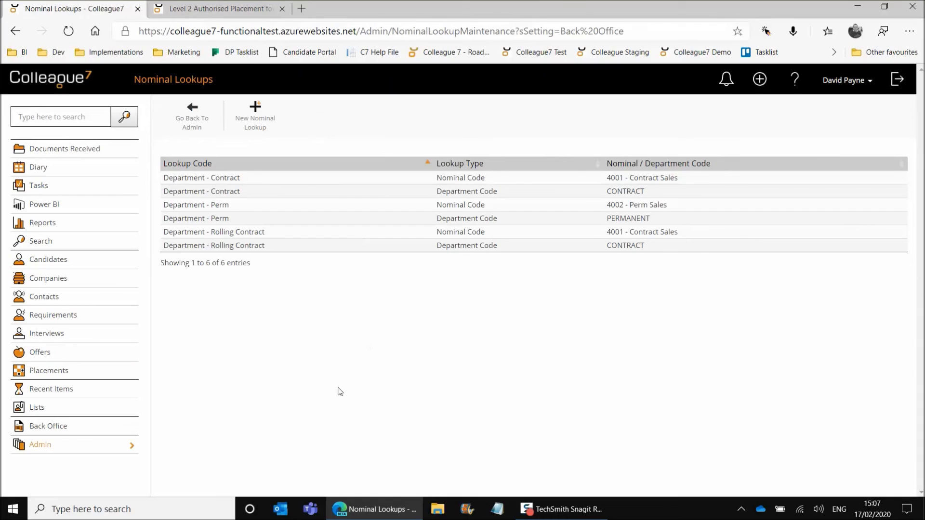